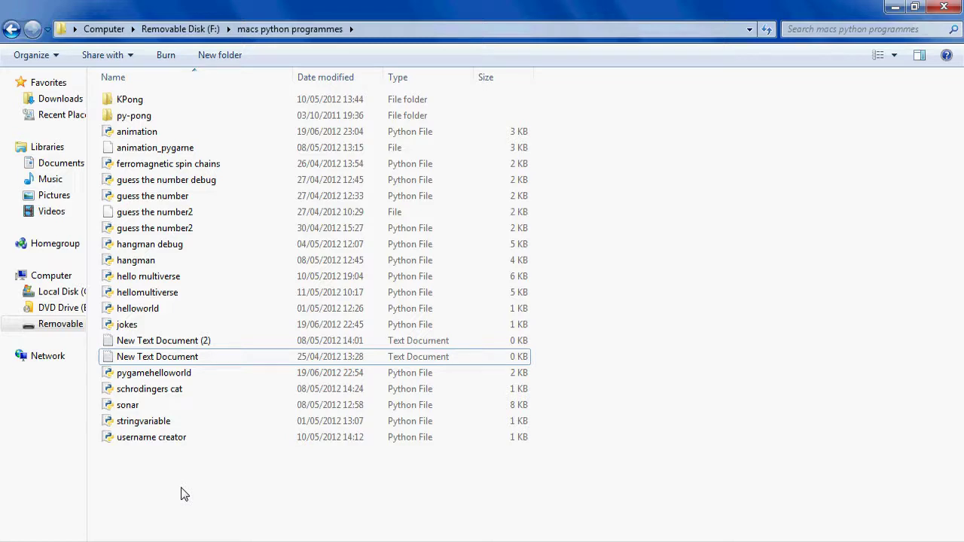
# - Open animation.py in IDLE with Edit with IDLE, then close the Python Shell
pyautogui.rightClick(150, 136)
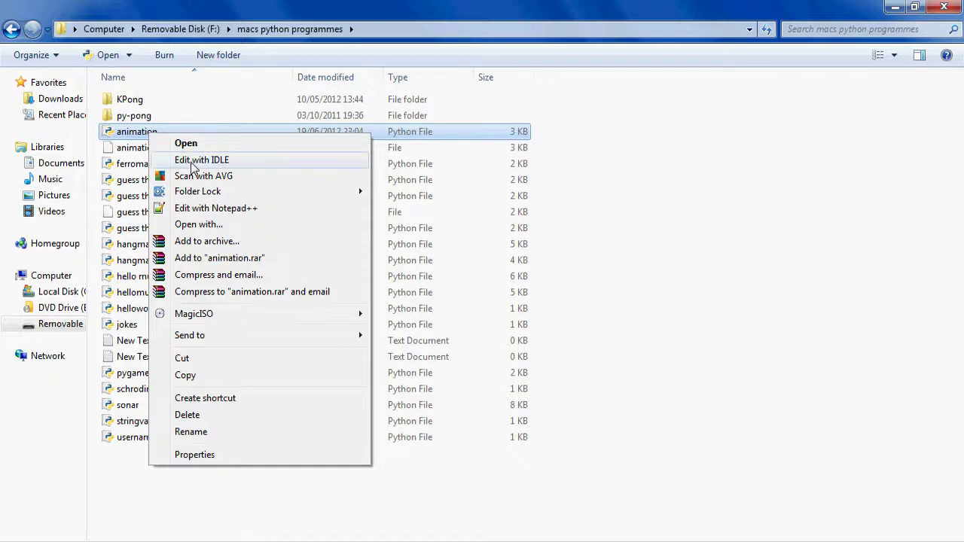
pyautogui.click(193, 165)
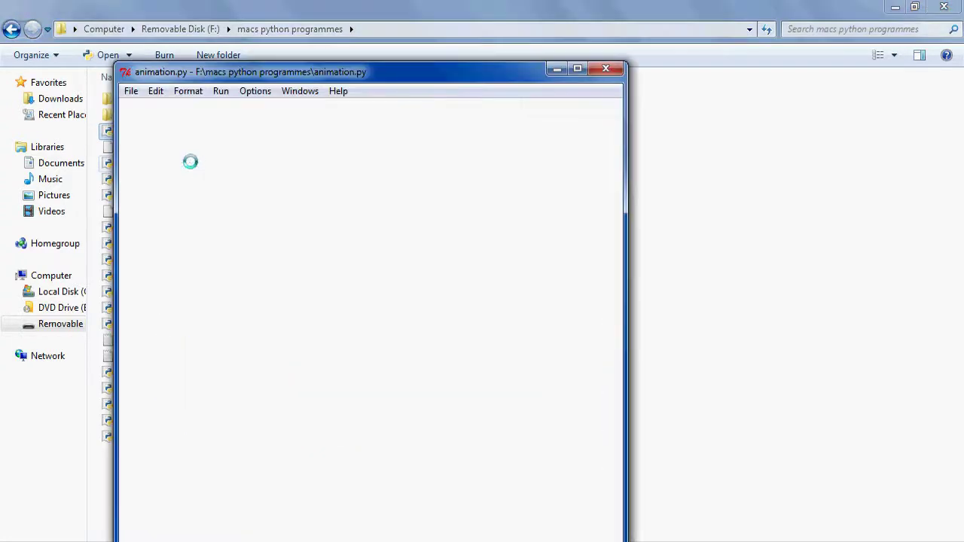
pyautogui.press('F5')
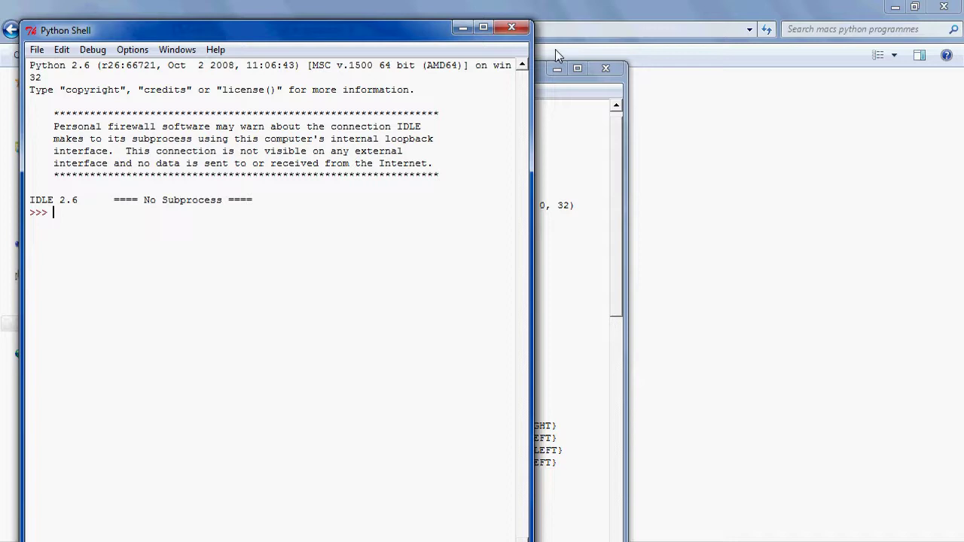
pyautogui.click(505, 32)
pyautogui.moveTo(520, 75); pyautogui.dragTo(507, 58)
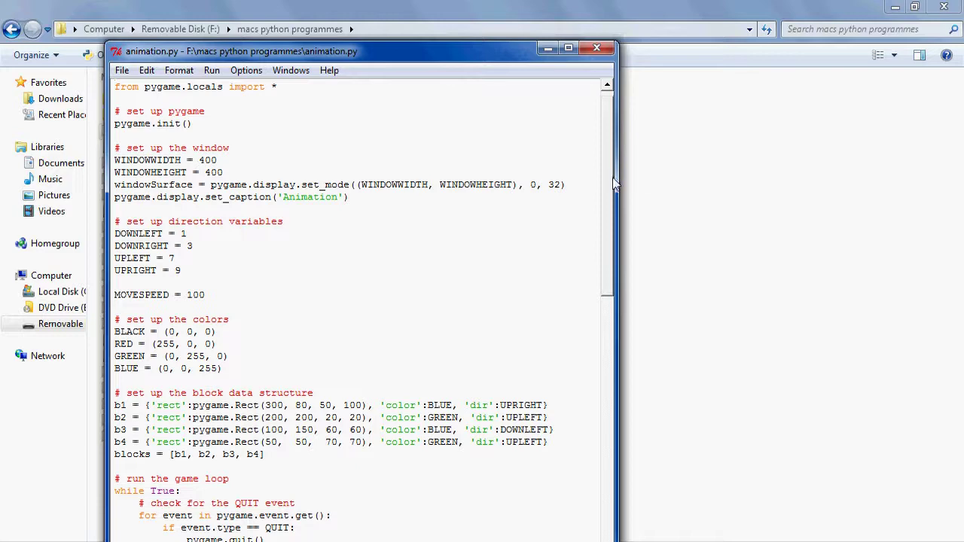
# - Scroll through the script's pygame setup, colours, block data and game loop
pyautogui.moveTo(612, 196); pyautogui.dragTo(624, 463)
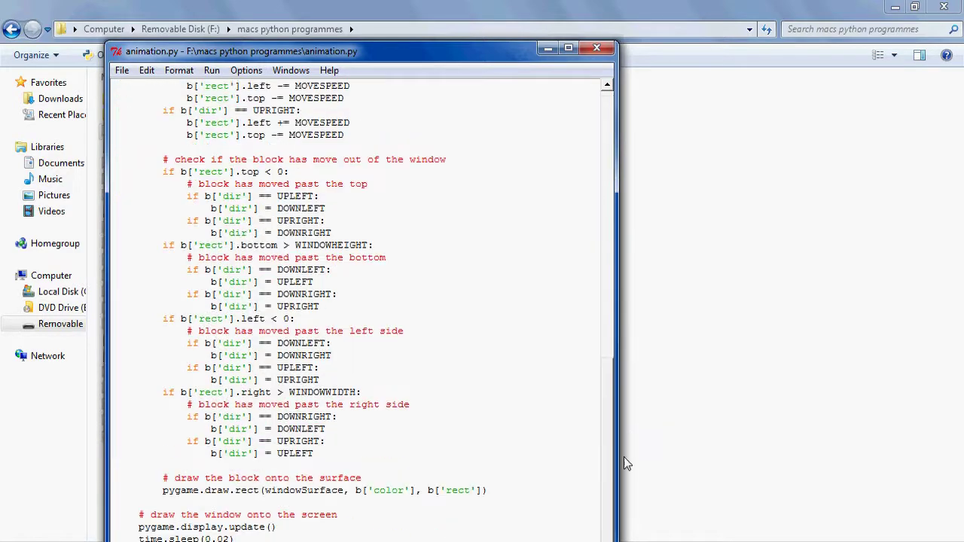
pyautogui.scroll(10, 571, 243)
pyautogui.scroll(2, 570, 243)
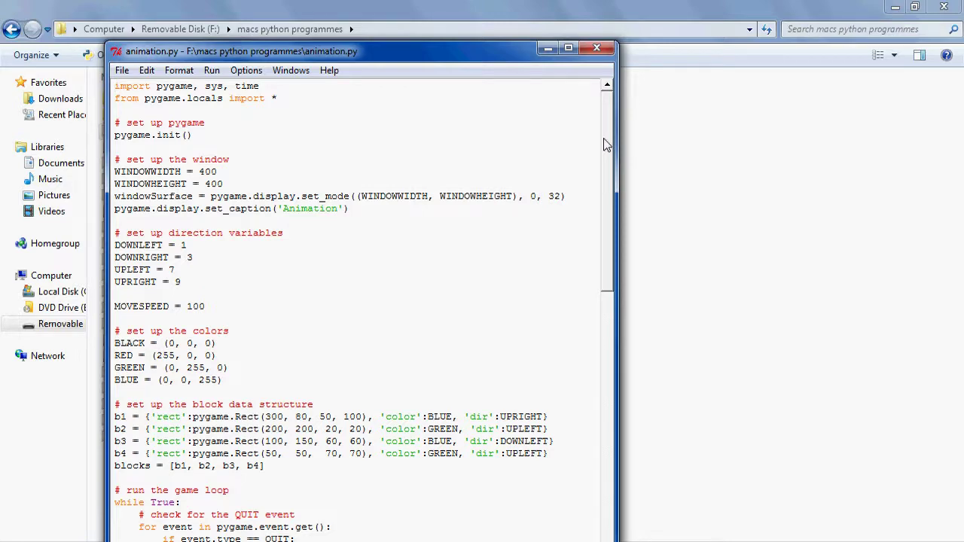
pyautogui.moveTo(604, 143); pyautogui.dragTo(649, 103)
pyautogui.moveTo(609, 156); pyautogui.dragTo(575, 430)
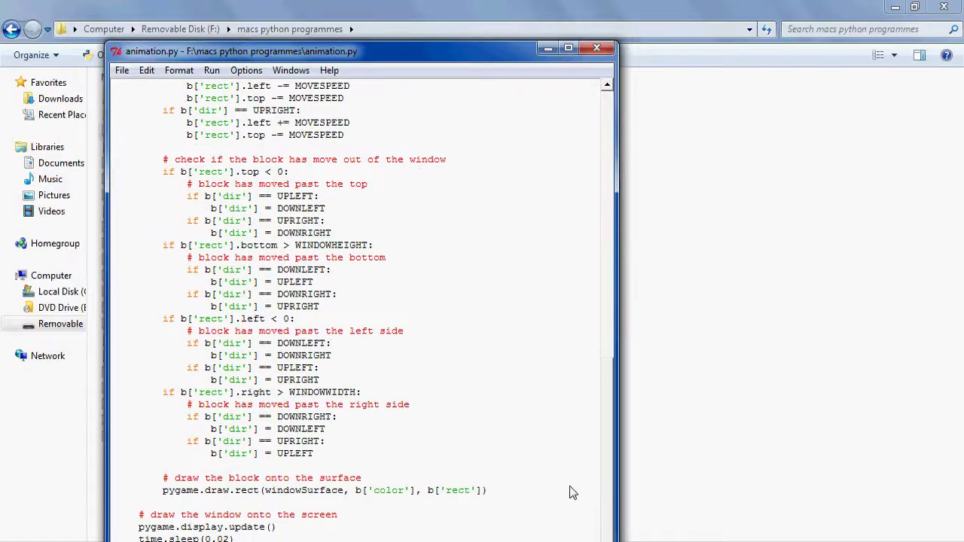
pyautogui.moveTo(609, 265)
pyautogui.mouseDown()
pyautogui.moveTo(598, 161)
pyautogui.moveTo(607, 117)
pyautogui.mouseUp()
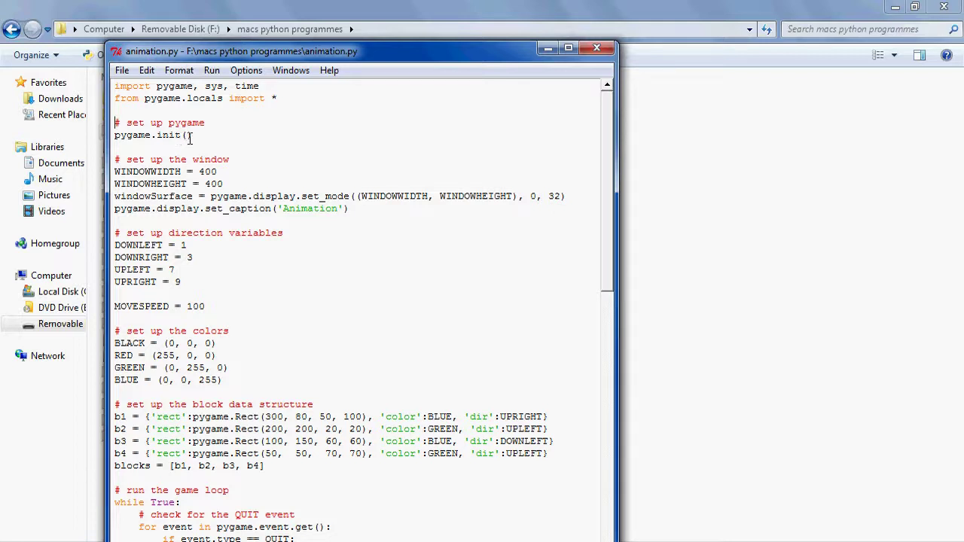
pyautogui.click(202, 136)
pyautogui.moveTo(531, 47); pyautogui.dragTo(963, 8)
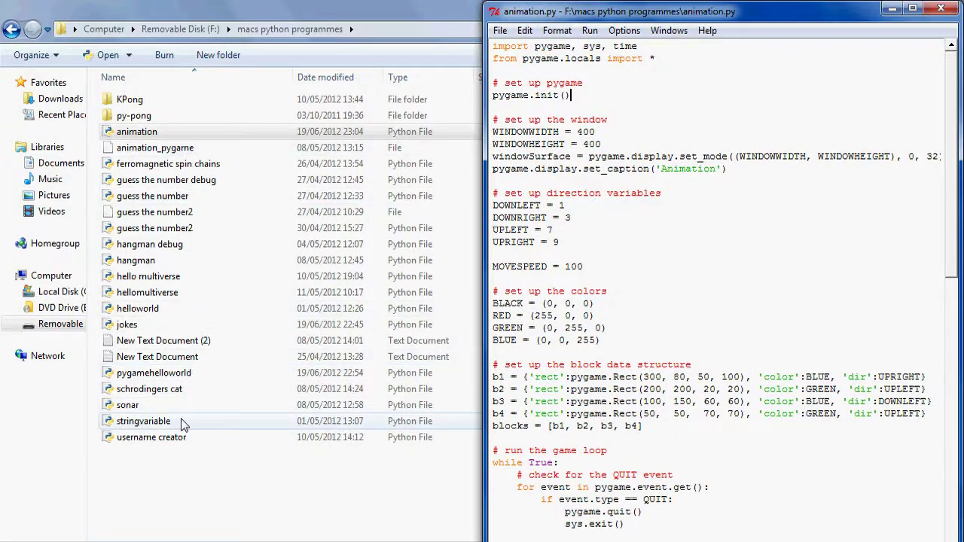
pyautogui.click(182, 509)
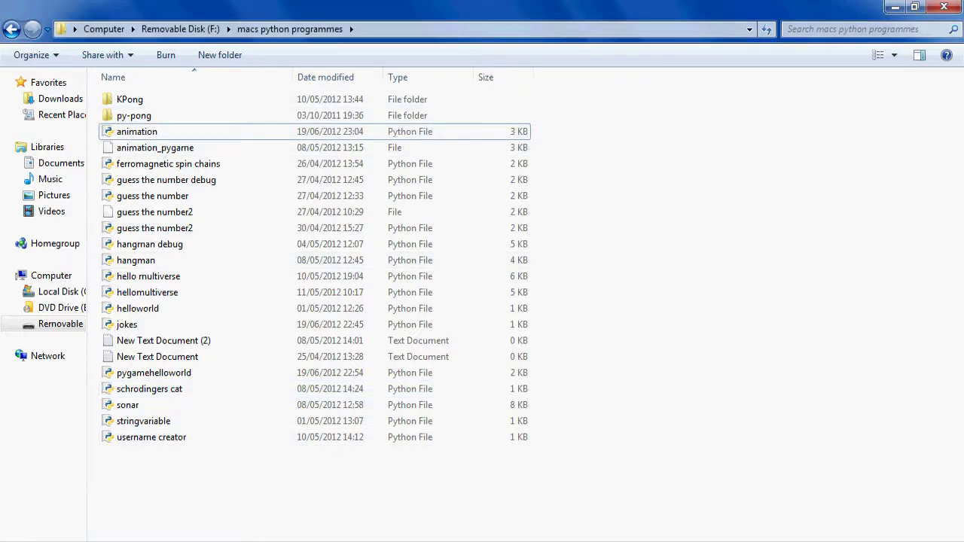
pyautogui.hotkey('alt', 'Tab')
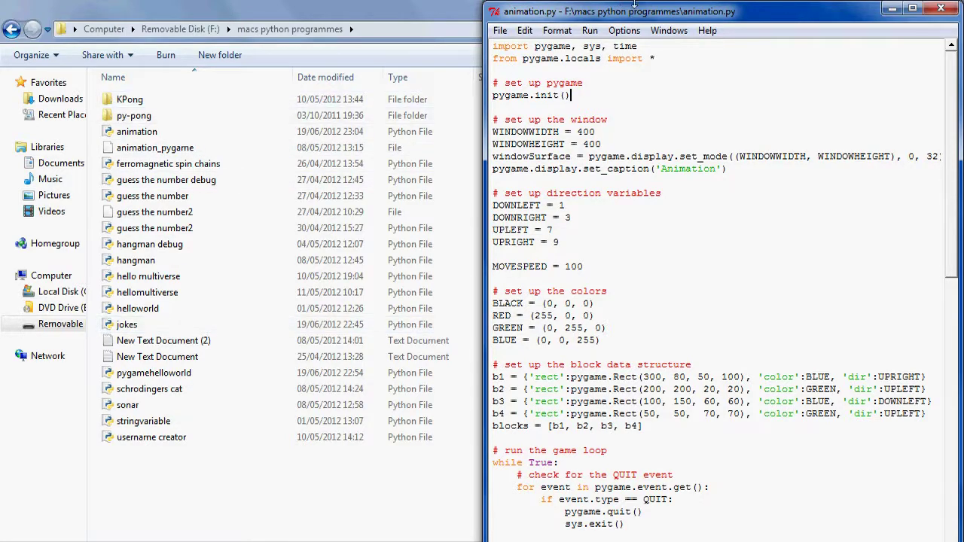
pyautogui.moveTo(693, 12); pyautogui.dragTo(356, 12)
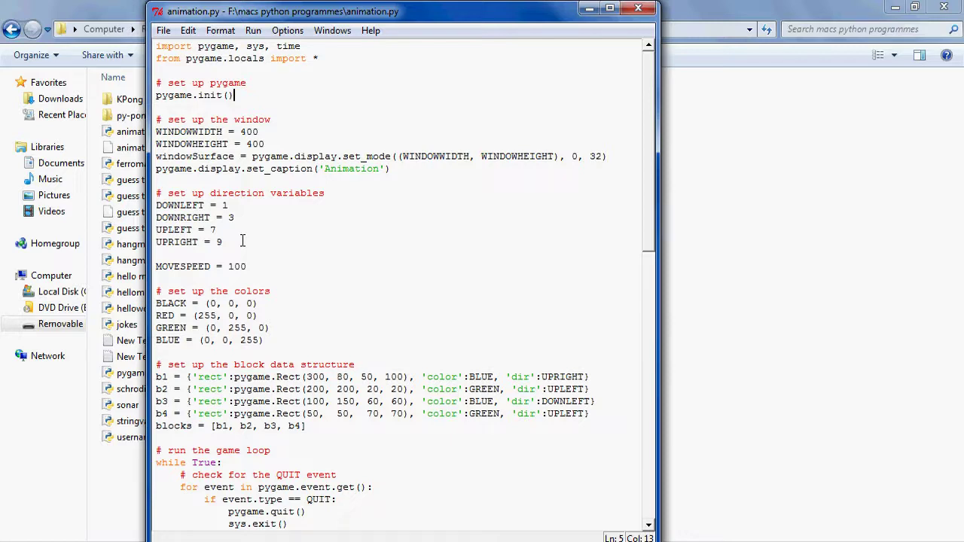
# - Change MOVESPEED from 100 to 5, then scroll through the rest of the file
pyautogui.click(254, 268)
pyautogui.press('BackSpace')
pyautogui.press('BackSpace')
pyautogui.press('BackSpace')
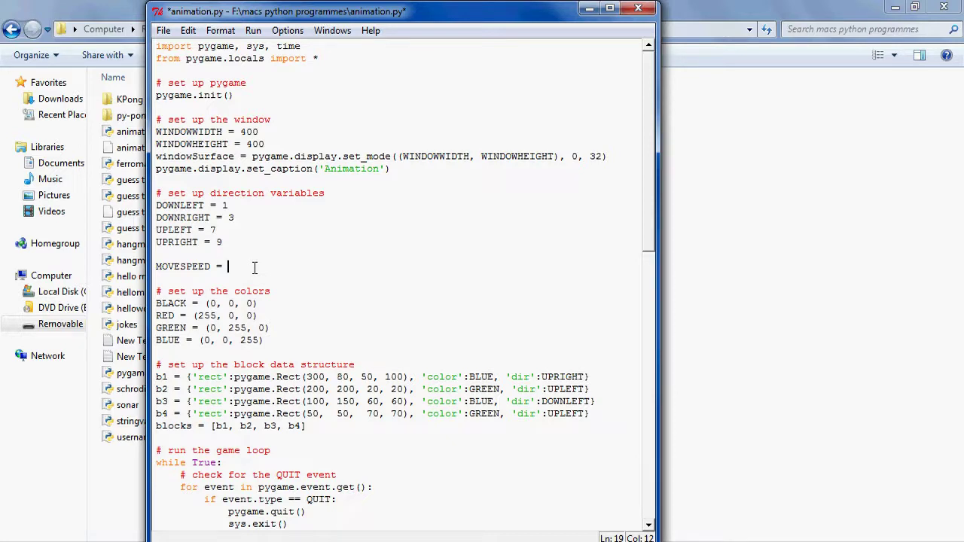
pyautogui.write('5')
pyautogui.click(275, 324)
pyautogui.moveTo(654, 223); pyautogui.dragTo(654, 321)
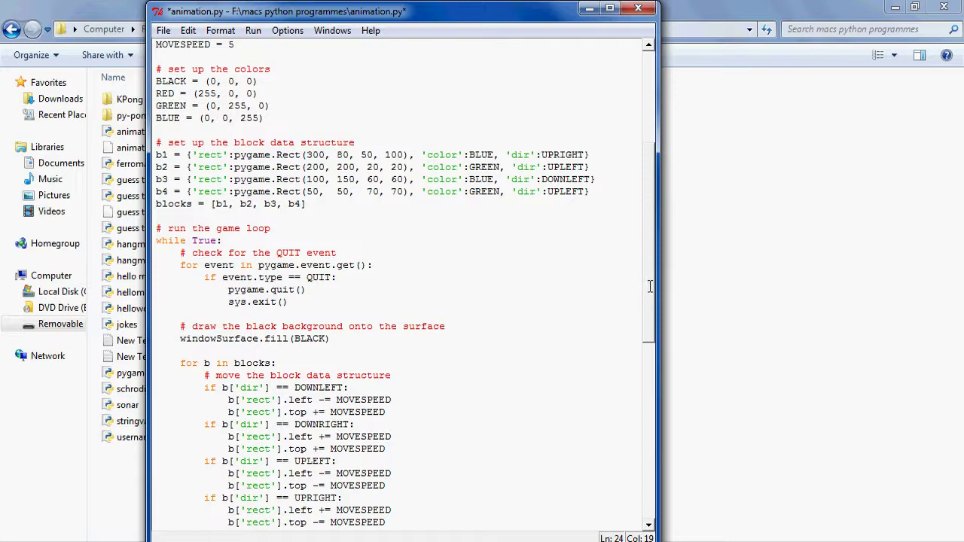
pyautogui.moveTo(650, 287)
pyautogui.mouseDown()
pyautogui.moveTo(647, 497)
pyautogui.moveTo(646, 226)
pyautogui.moveTo(629, 498)
pyautogui.mouseUp()
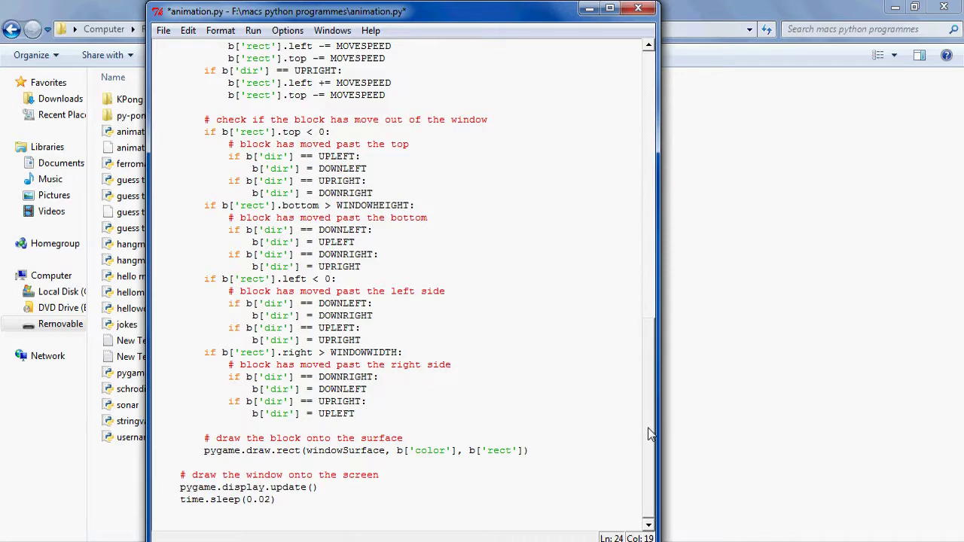
pyautogui.moveTo(651, 435); pyautogui.dragTo(654, 156)
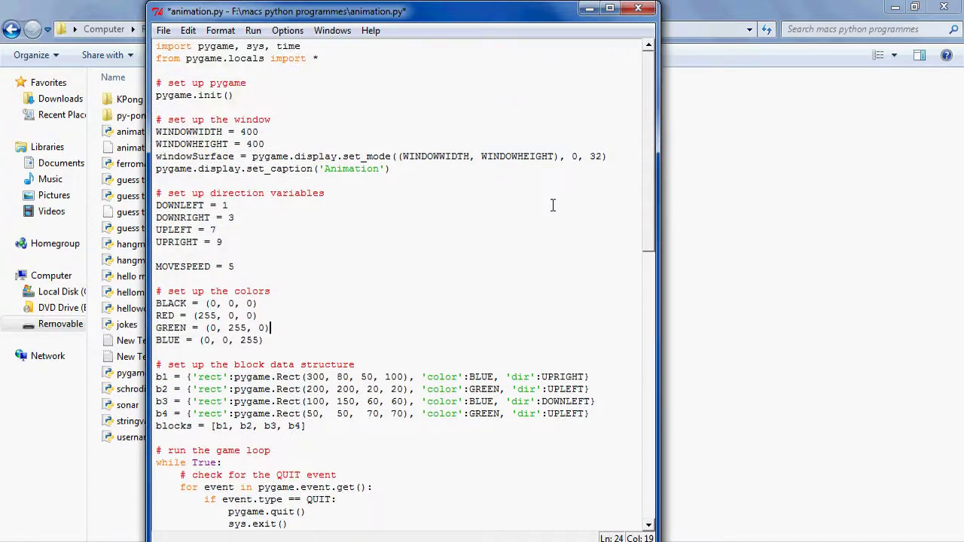
pyautogui.click(545, 214)
# - Save and run the script, close the Animation window, decline exiting, and close the shell
pyautogui.press('F5')
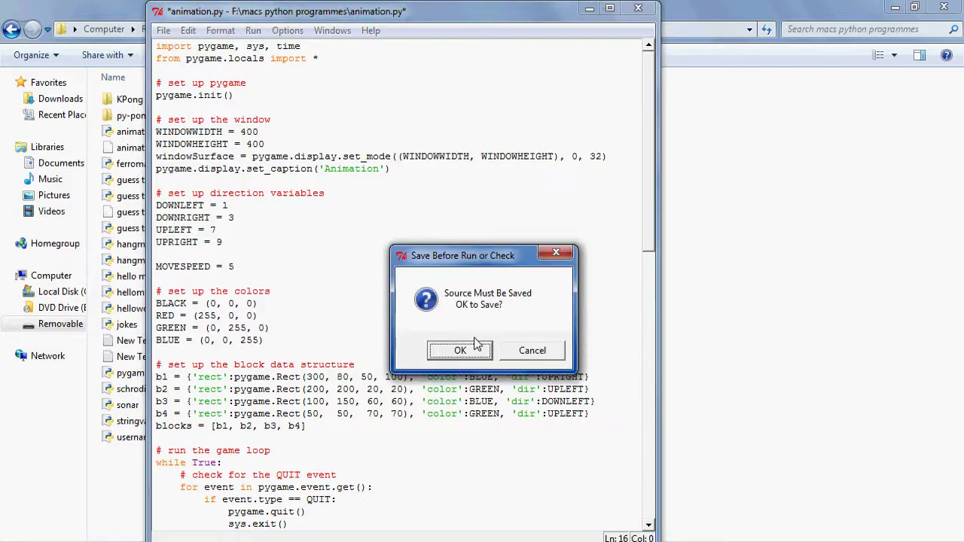
pyautogui.click(470, 350)
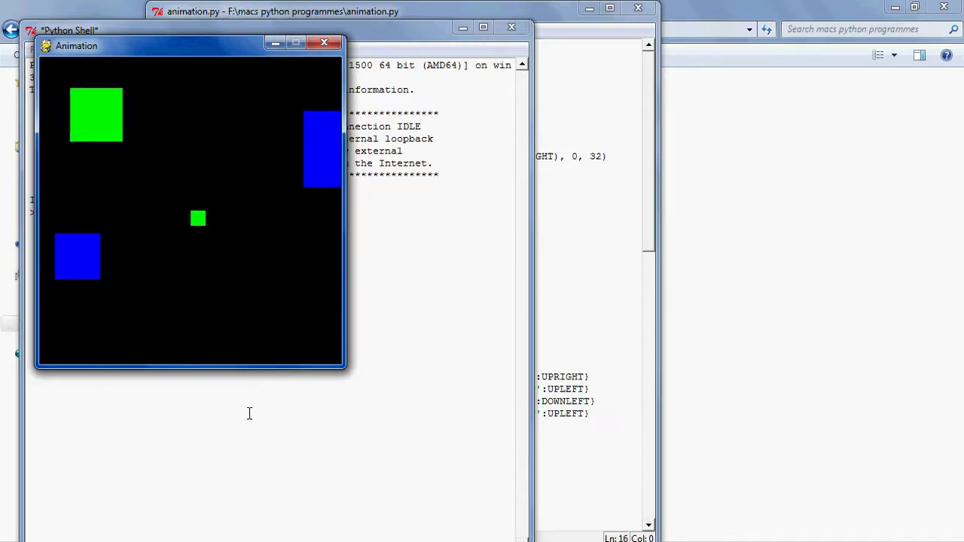
pyautogui.click(324, 43)
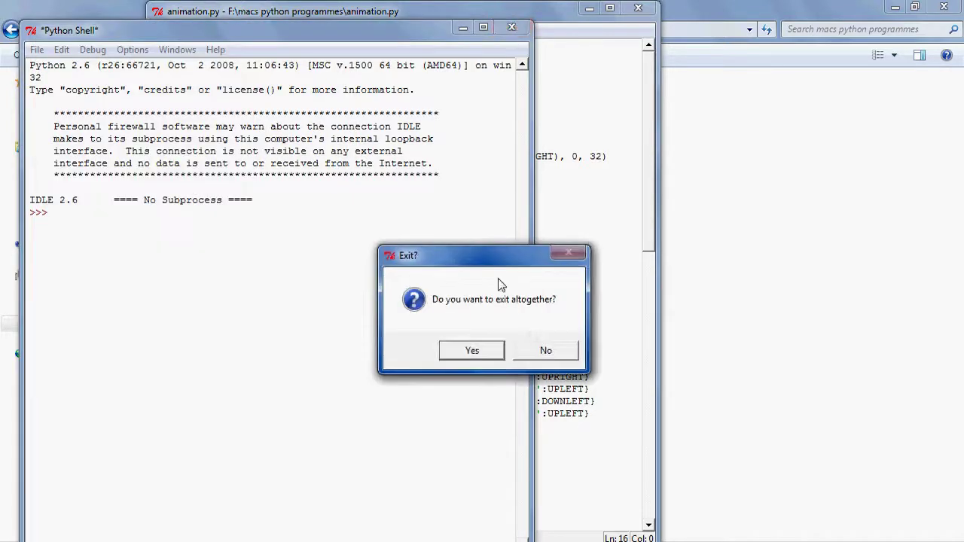
pyautogui.click(547, 351)
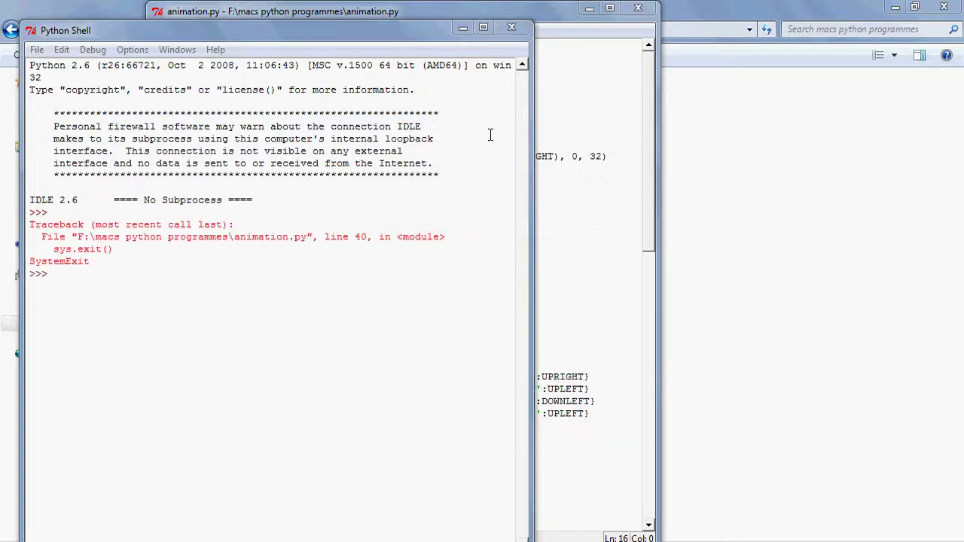
pyautogui.click(510, 29)
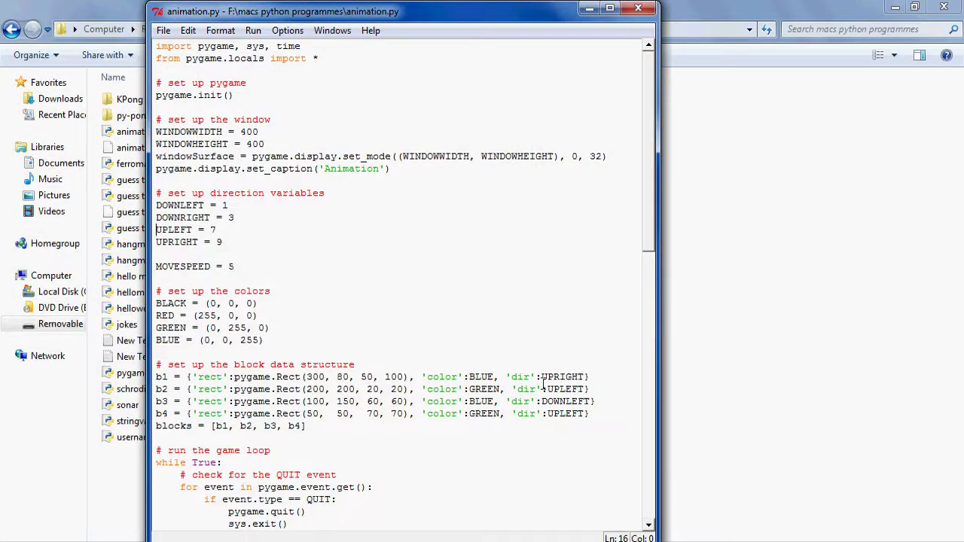
# - Change the b1 and b2 block colours to RED
pyautogui.click(494, 377)
pyautogui.press('BackSpace')
pyautogui.press('BackSpace')
pyautogui.press('BackSpace')
pyautogui.press('BackSpace')
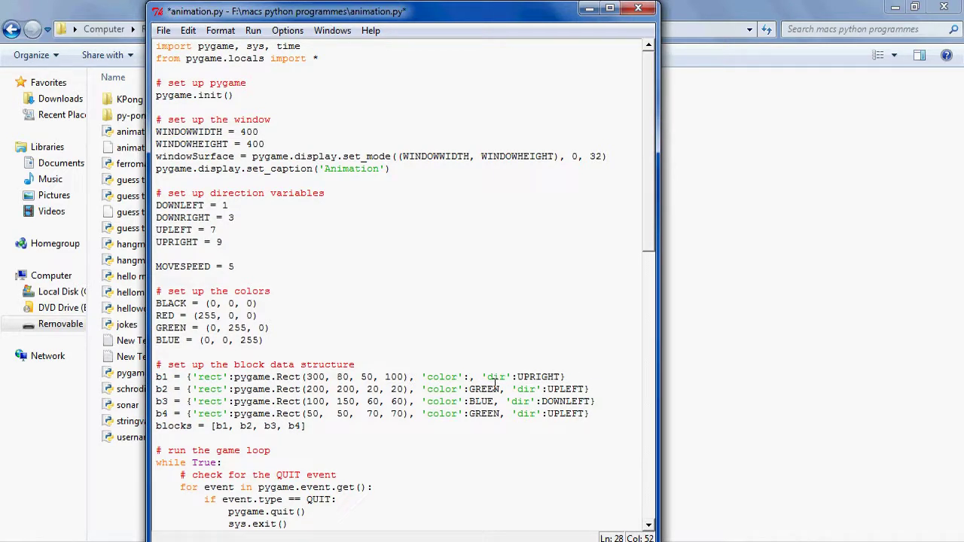
pyautogui.write('RED')
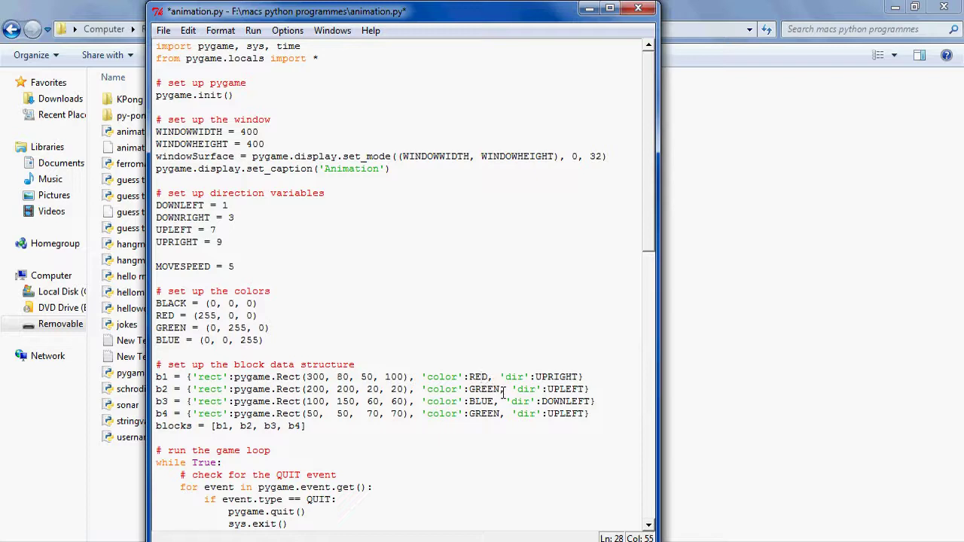
pyautogui.click(499, 389)
pyautogui.press('BackSpace')
pyautogui.press('BackSpace')
pyautogui.press('BackSpace')
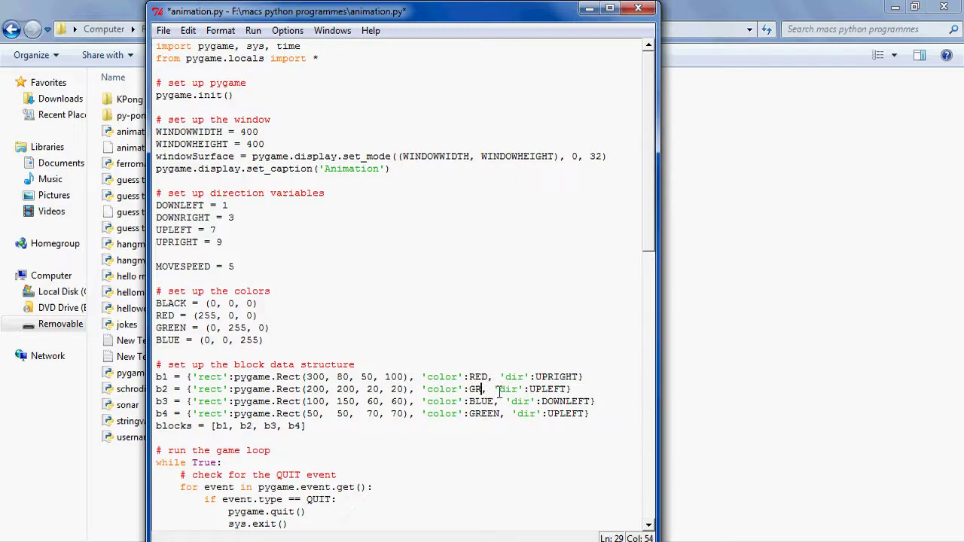
pyautogui.press('BackSpace')
pyautogui.press('BackSpace')
pyautogui.write('RED')
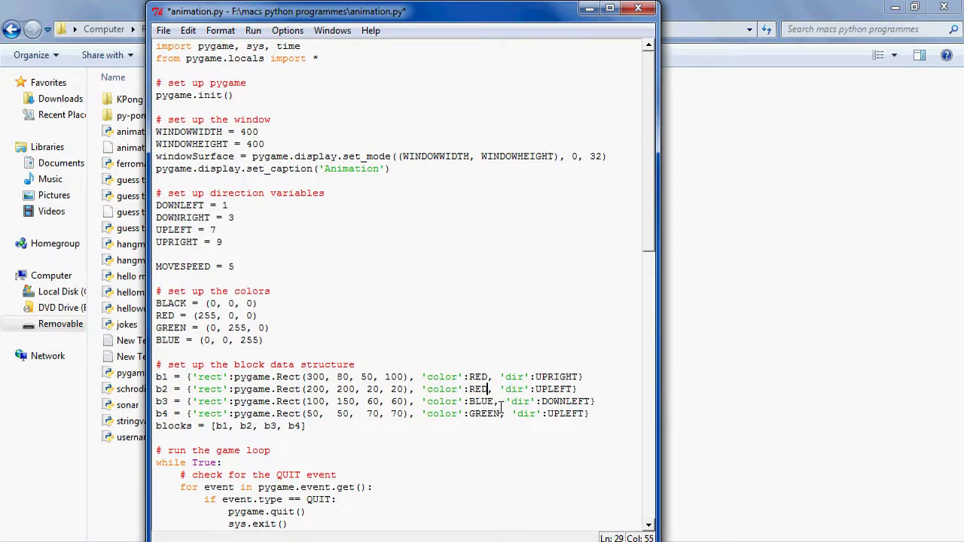
# - Change the b3 and b4 block colours to RED and run the module
pyautogui.click(494, 403)
pyautogui.press('BackSpace')
pyautogui.press('BackSpace')
pyautogui.press('BackSpace')
pyautogui.press('BackSpace')
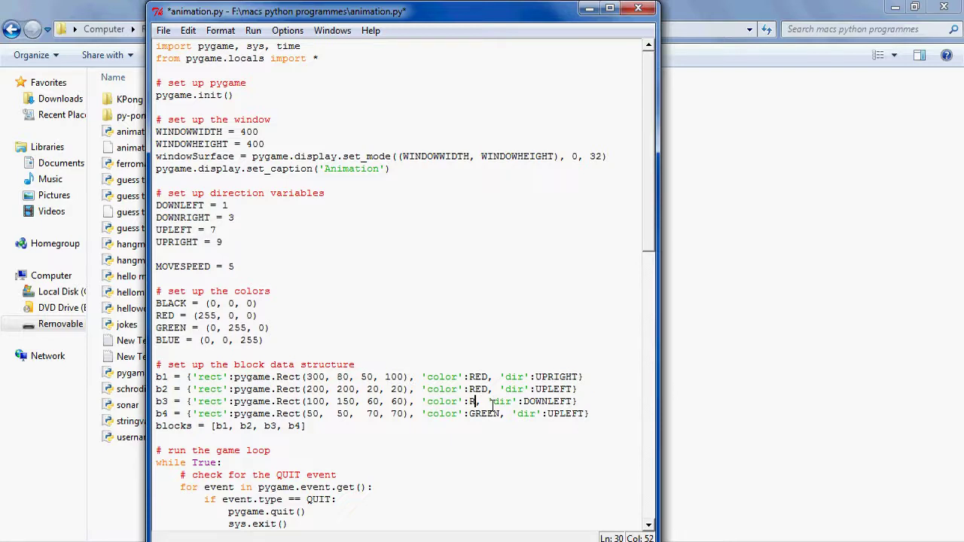
pyautogui.write('RED')
pyautogui.click(499, 413)
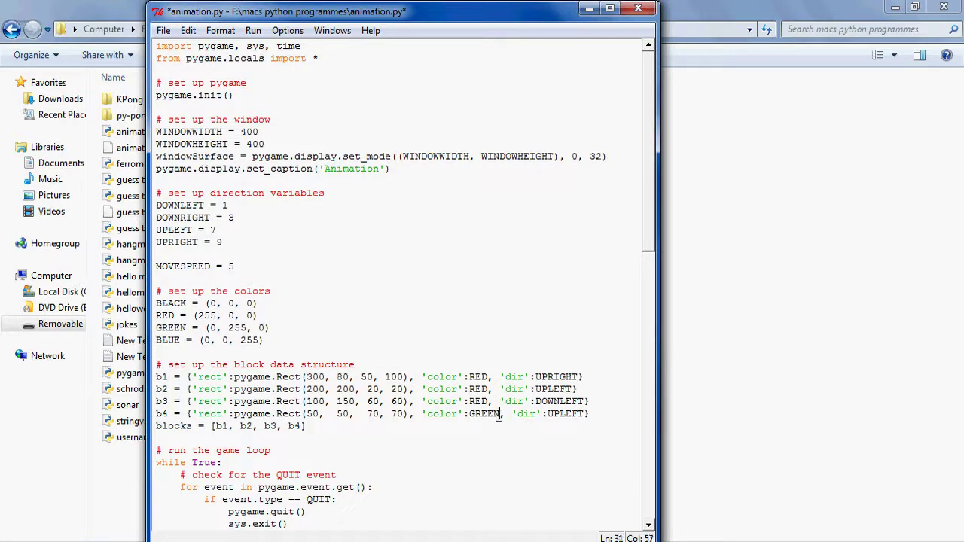
pyautogui.press('BackSpace')
pyautogui.press('BackSpace')
pyautogui.press('BackSpace')
pyautogui.press('BackSpace')
pyautogui.press('BackSpace')
pyautogui.write('RED')
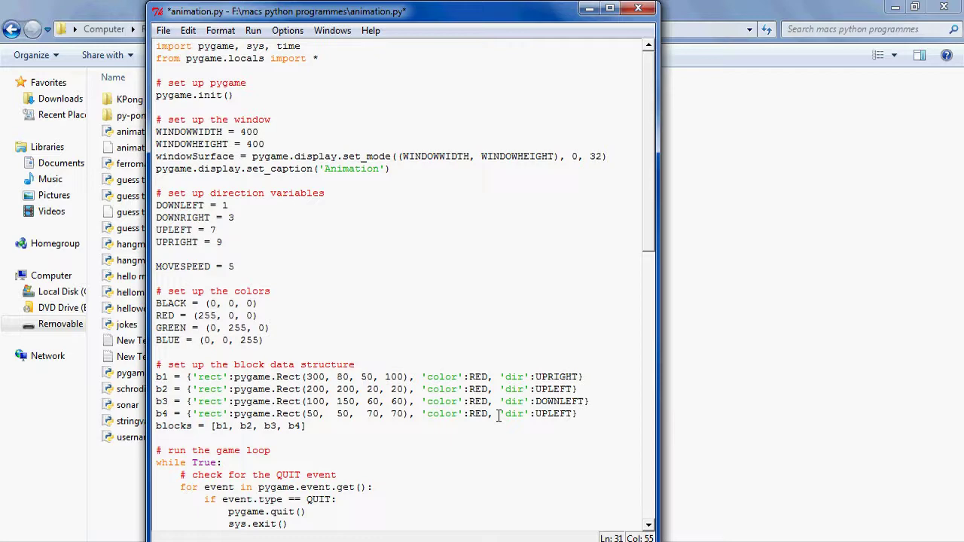
pyautogui.press('F5')
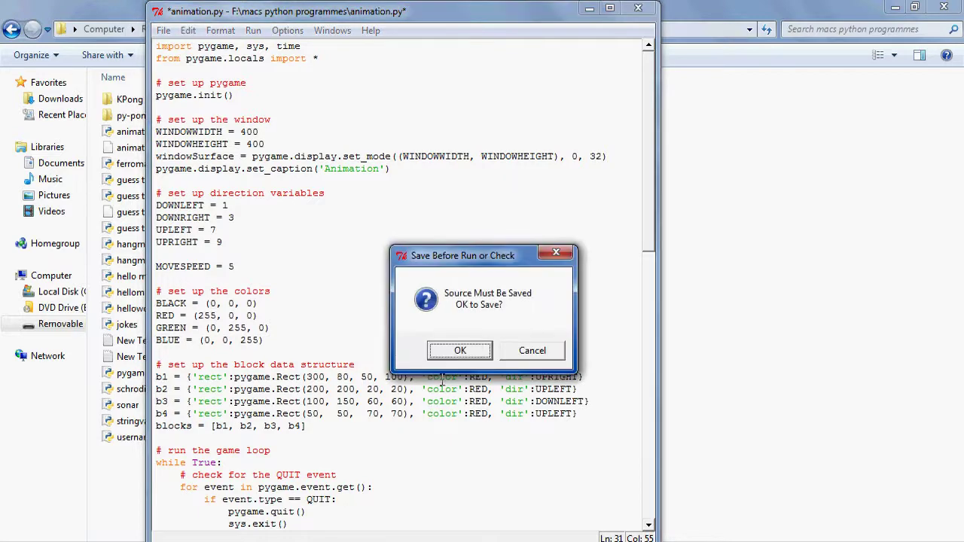
# - Save, watch the four red blocks, close the animation, kill the program, and stay in IDLE
pyautogui.click(458, 352)
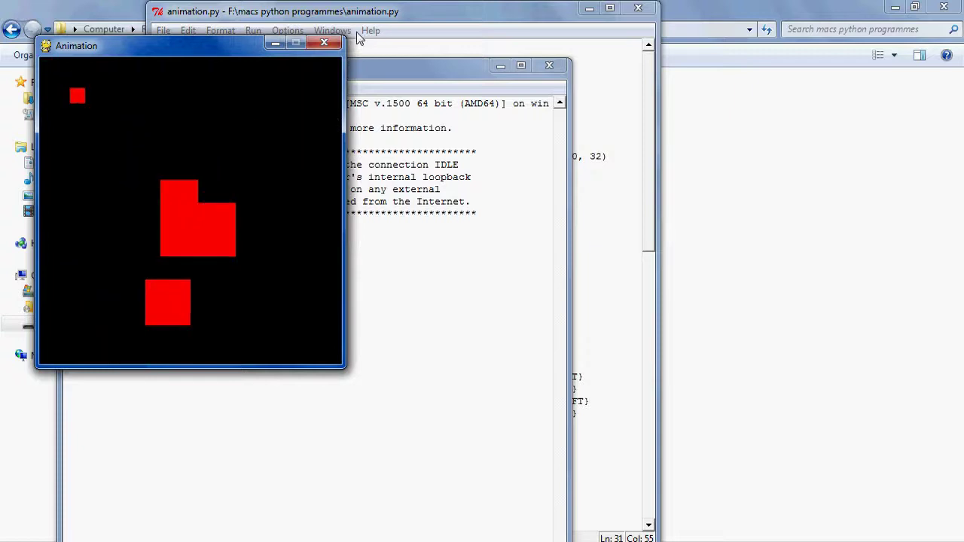
pyautogui.click(551, 67)
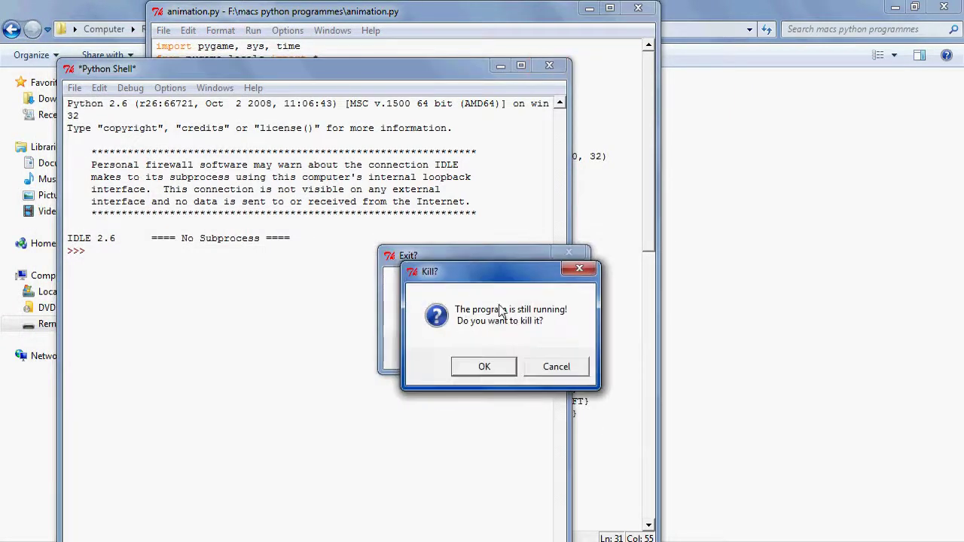
pyautogui.click(494, 368)
pyautogui.click(526, 352)
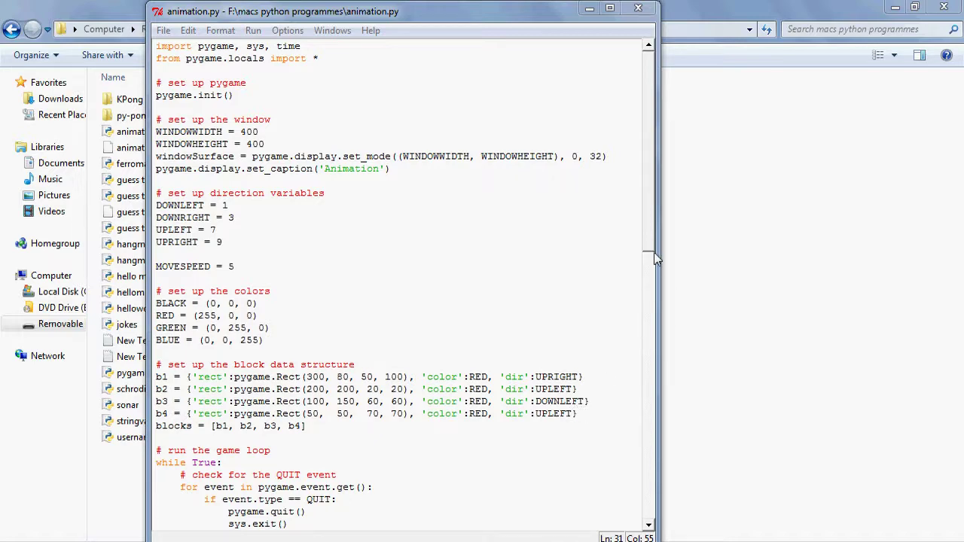
# - Add a new line after b4 reading b5 = {'rect':pygame.Rect(, correcting typos along the way
pyautogui.moveTo(654, 253)
pyautogui.mouseDown()
pyautogui.moveTo(650, 473)
pyautogui.moveTo(668, 248)
pyautogui.mouseUp()
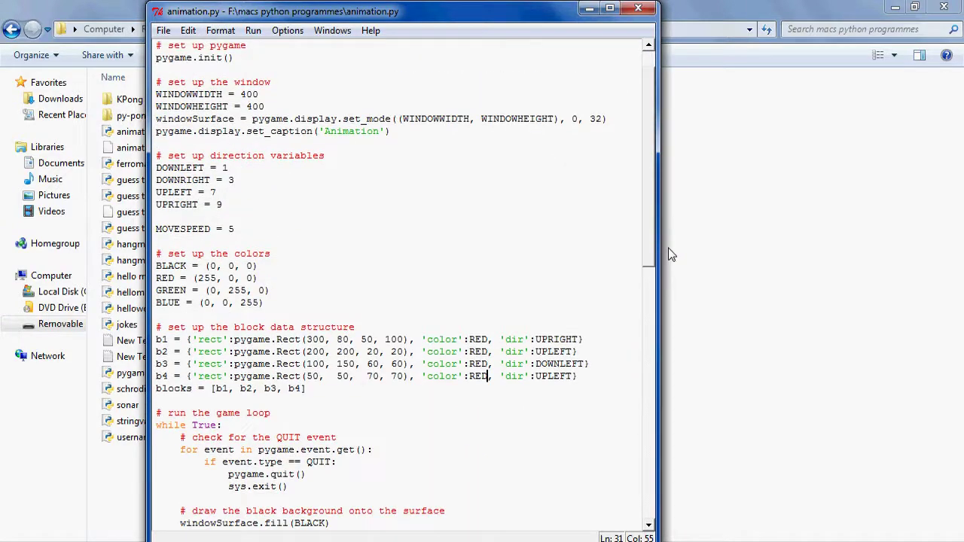
pyautogui.click(593, 381)
pyautogui.press('Return')
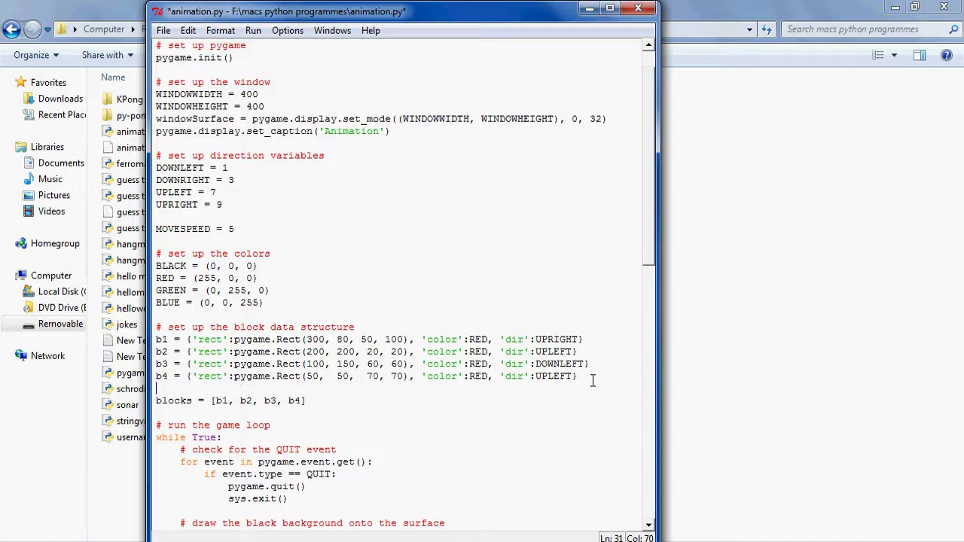
pyautogui.write('B5')
pyautogui.press('BackSpace')
pyautogui.press('BackSpace')
pyautogui.write('b5 ')
pyautogui.write('= ')
pyautogui.write('[')
pyautogui.press('BackSpace')
pyautogui.write("{'")
pyautogui.write("rect'")
pyautogui.write(':p')
pyautogui.write('ygame')
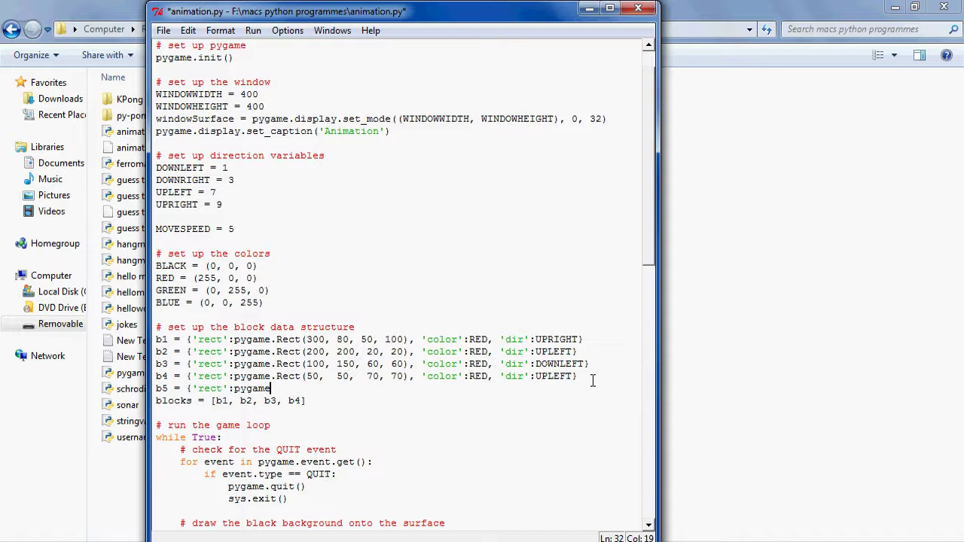
pyautogui.write('.RE')
pyautogui.press('BackSpace')
pyautogui.write('ect')
pyautogui.write('(')
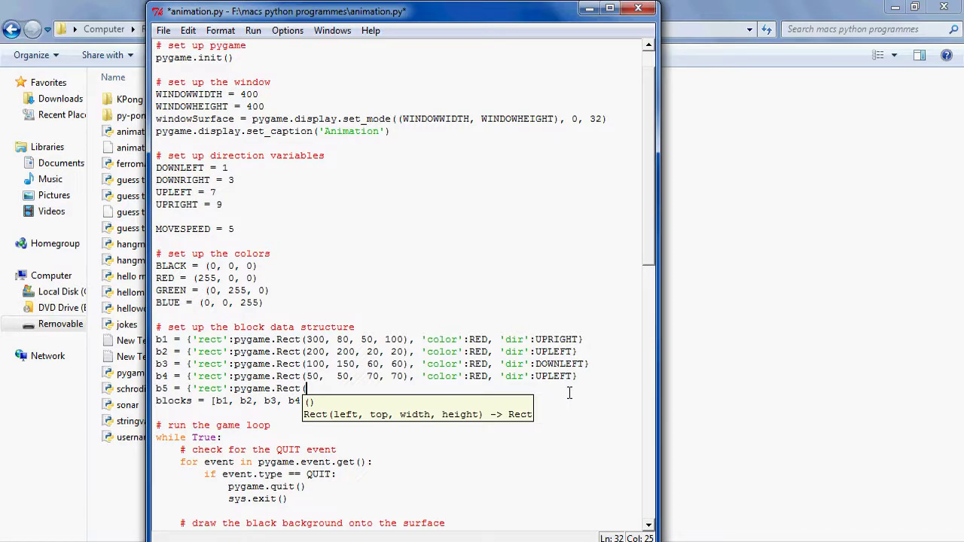
# - Complete b5 as Rect(50, 50, 70, 70) with 'color':RED and 'dir':DOWNRIGHT
pyautogui.write('50')
pyautogui.write(',')
pyautogui.write('  50')
pyautogui.write(',  ')
pyautogui.write('70, ')
pyautogui.write(' 7')
pyautogui.write('0')
pyautogui.press('BackSpace')
pyautogui.press('BackSpace')
pyautogui.press('BackSpace')
pyautogui.press('BackSpace')
pyautogui.write('70')
pyautogui.press('BackSpace')
pyautogui.press('BackSpace')
pyautogui.write('7')
pyautogui.press('BackSpace')
pyautogui.press('BackSpace')
pyautogui.press('BackSpace')
pyautogui.write('70')
pyautogui.write(')')
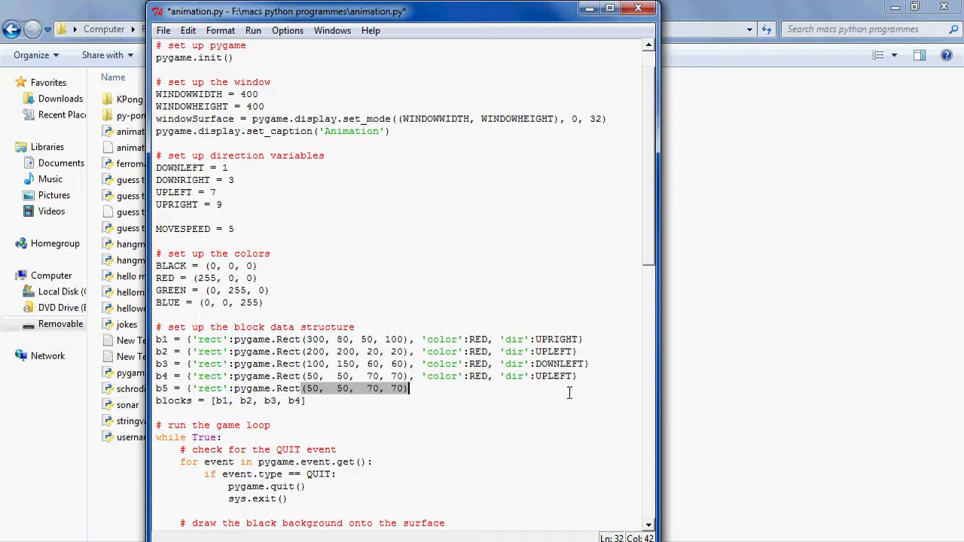
pyautogui.write(", '")
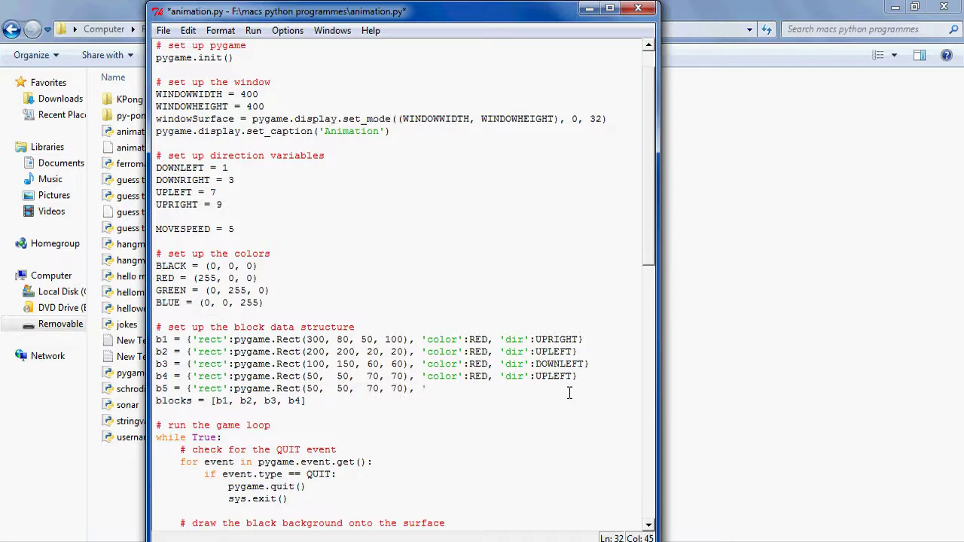
pyautogui.write('color')
pyautogui.write("'")
pyautogui.write(':')
pyautogui.write('RED')
pyautogui.write(', ')
pyautogui.write("'")
pyautogui.write('dir')
pyautogui.write("'")
pyautogui.write(':')
pyautogui.write('UP')
pyautogui.write('LEFT')
pyautogui.press('BackSpace')
pyautogui.press('BackSpace')
pyautogui.press('BackSpace')
pyautogui.press('BackSpace')
pyautogui.press('BackSpace')
pyautogui.press('BackSpace')
pyautogui.write('D')
pyautogui.write('OWNRIGHT')
pyautogui.write('}')
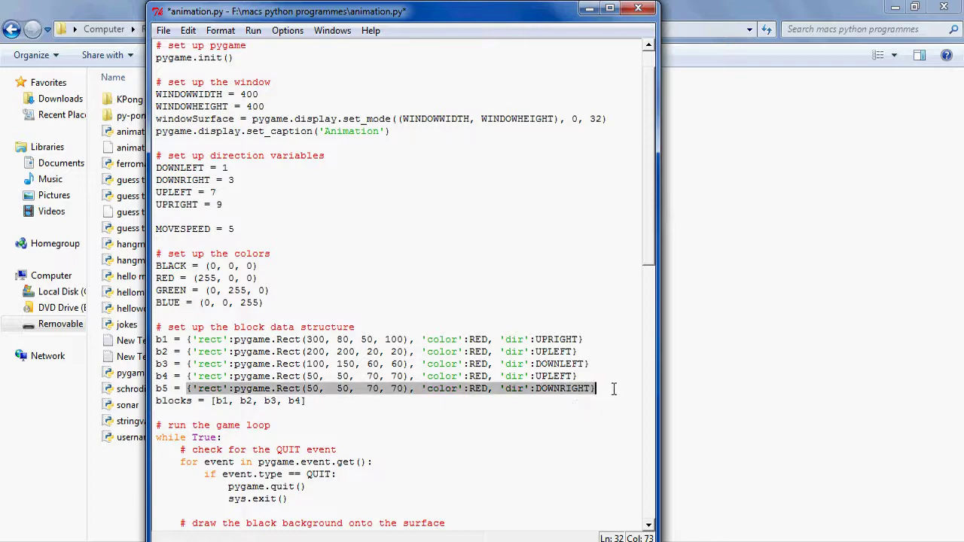
# - Append b5 to the blocks list and run the script
pyautogui.click(303, 401)
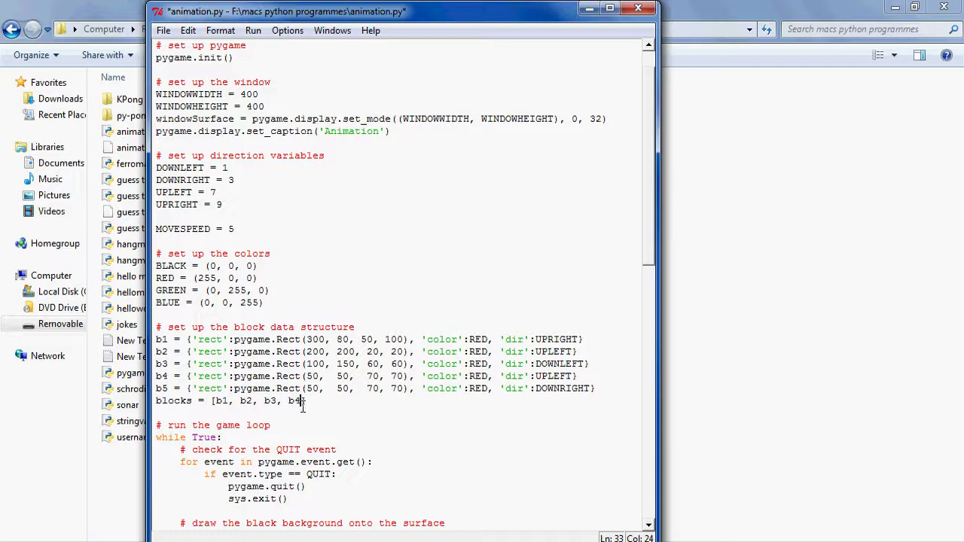
pyautogui.write(', ')
pyautogui.write('b5')
pyautogui.click(391, 413)
pyautogui.moveTo(652, 258); pyautogui.dragTo(664, 230)
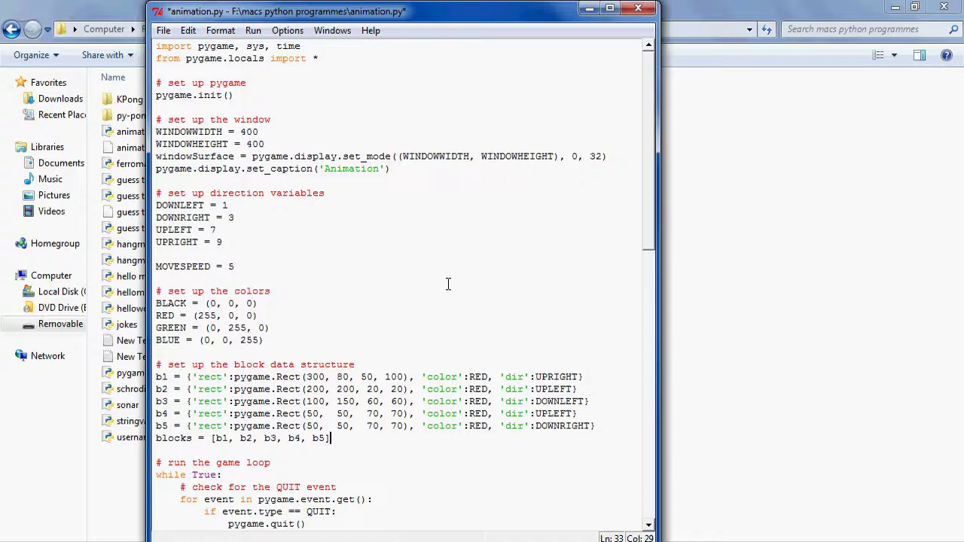
pyautogui.press('F5')
# - Save and run to see five red blocks bounce, close the animation, and exit IDLE
pyautogui.click(455, 351)
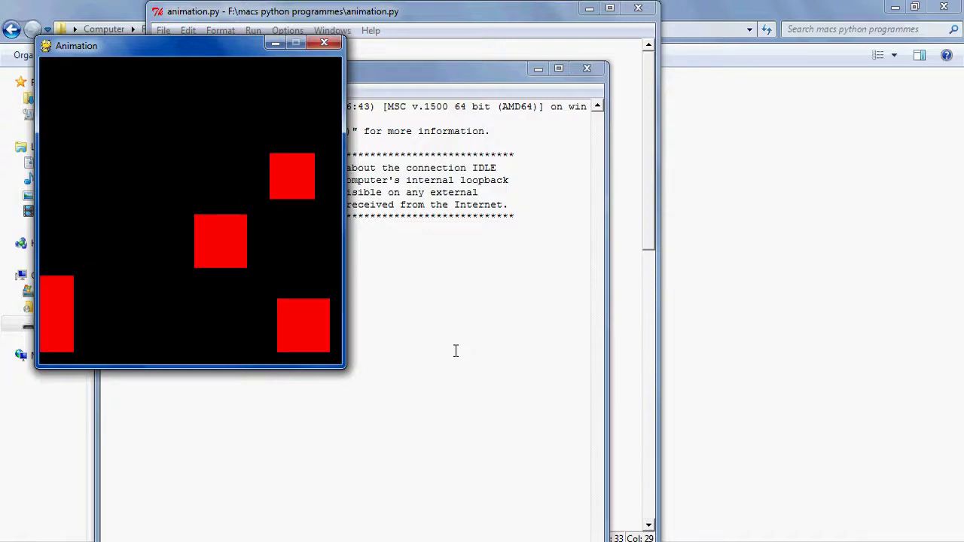
pyautogui.click(323, 45)
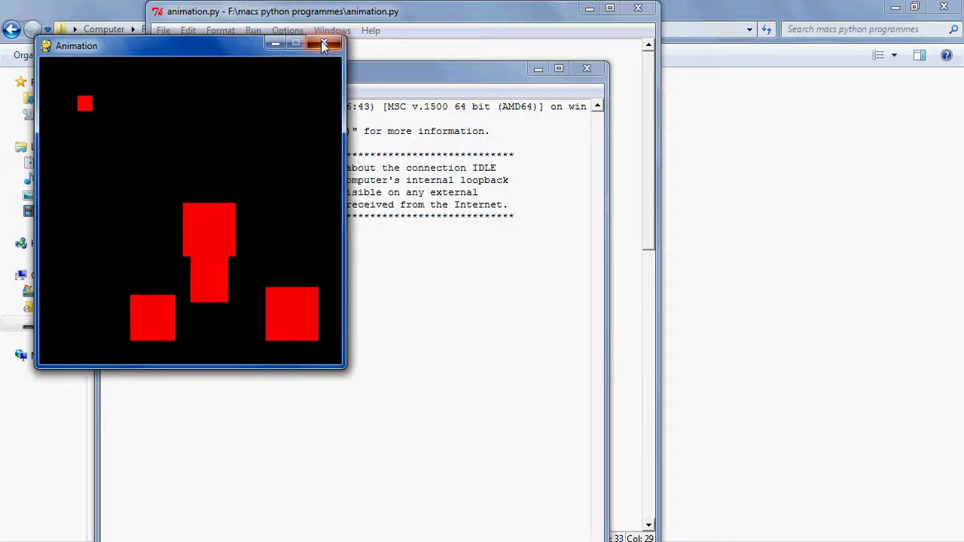
pyautogui.click(587, 70)
pyautogui.click(475, 351)
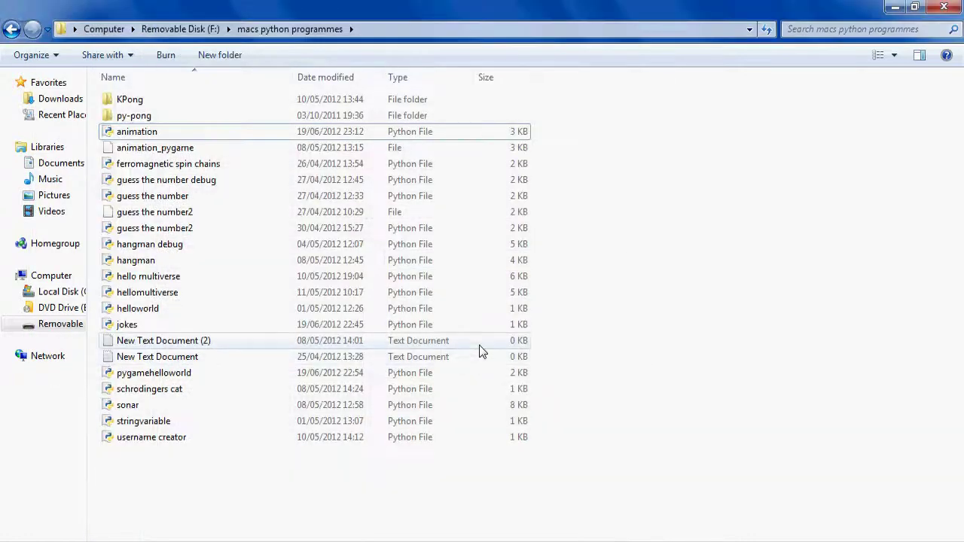
# - Reopen animation.py from Explorer using the right-click Edit with IDLE option
pyautogui.rightClick(165, 138)
pyautogui.click(151, 132)
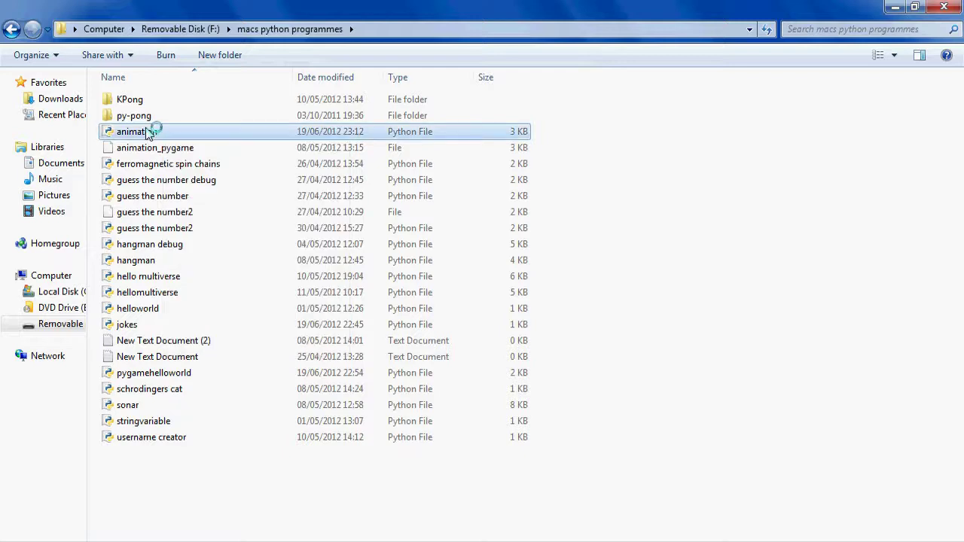
pyautogui.rightClick(150, 131)
pyautogui.click(183, 153)
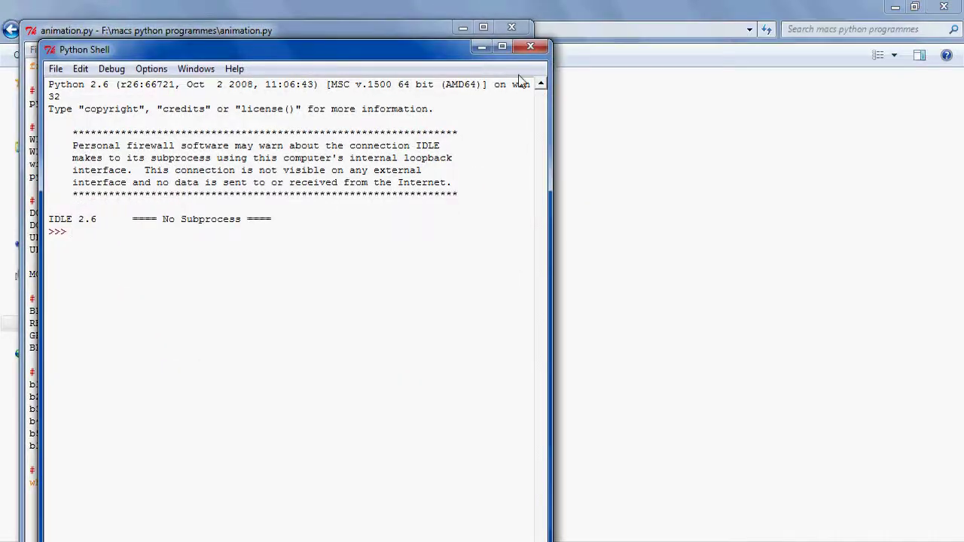
# - Close the shell, change b5's colour from RED to GREEN, and rerun the script
pyautogui.click(532, 46)
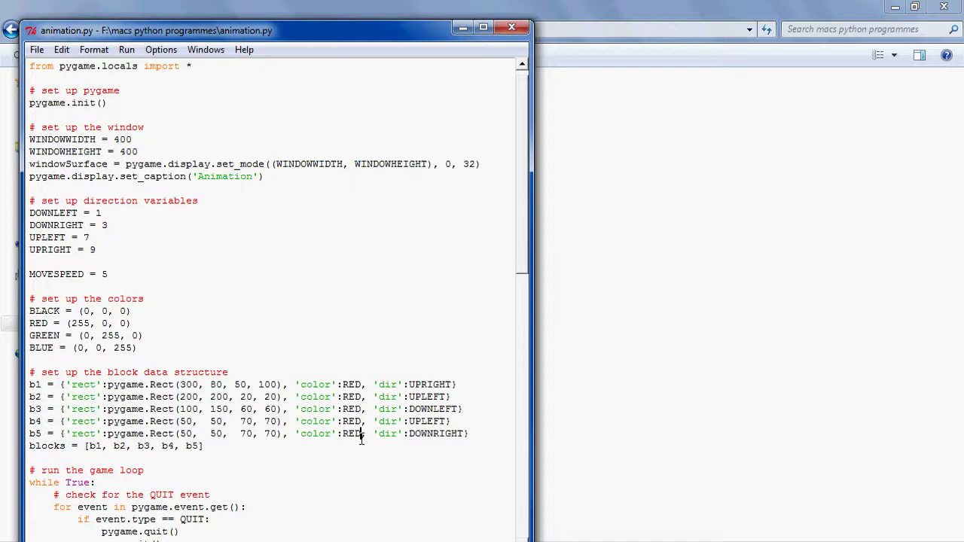
pyautogui.press('BackSpace')
pyautogui.press('BackSpace')
pyautogui.press('BackSpace')
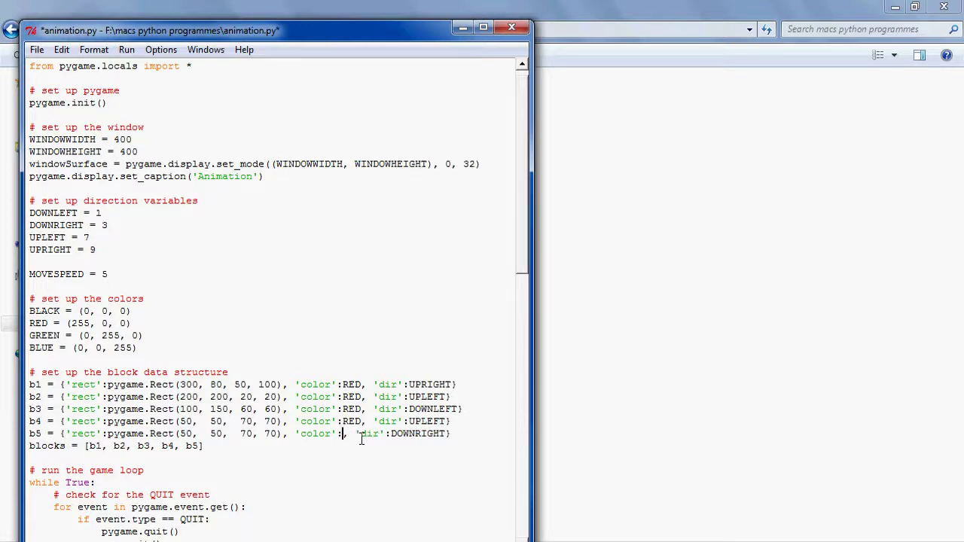
pyautogui.write('GR')
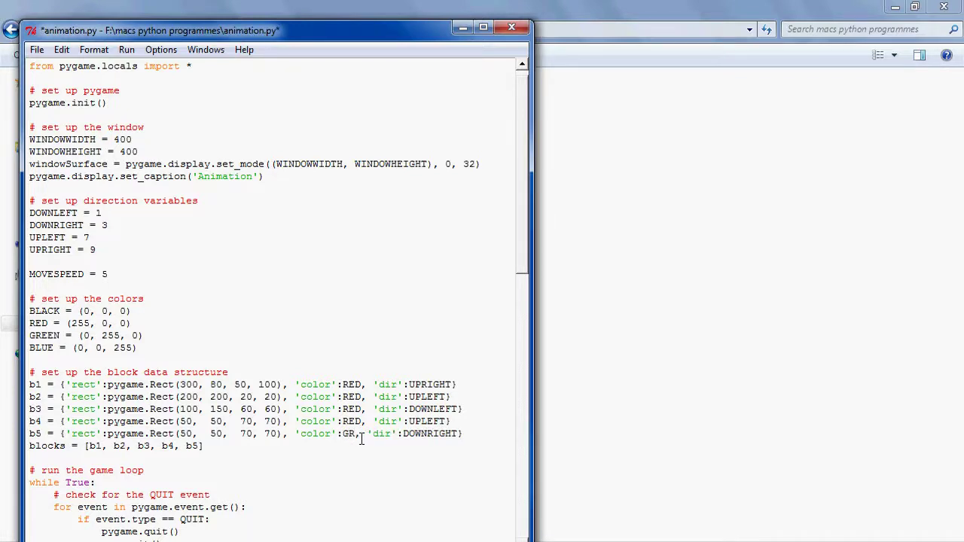
pyautogui.write('EEN')
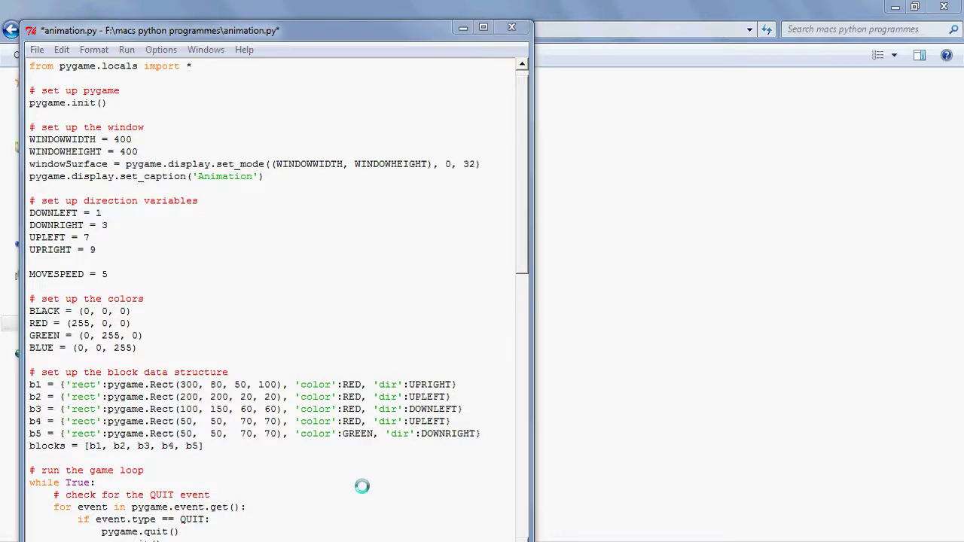
pyautogui.press('F5')
# - Save and run animation.py to watch the green block bounce among the red ones, then close everything and exit IDLE
pyautogui.click(457, 353)
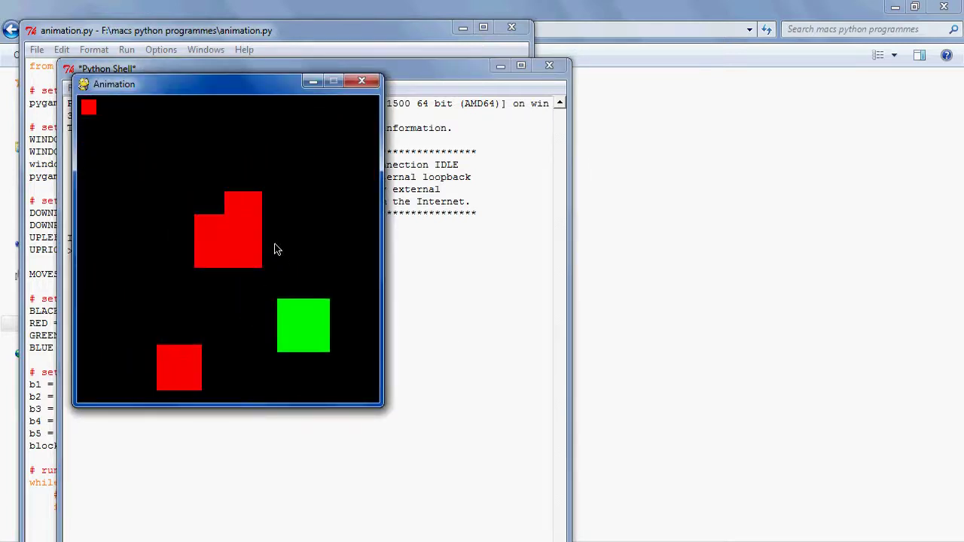
pyautogui.click(364, 81)
pyautogui.click(486, 351)
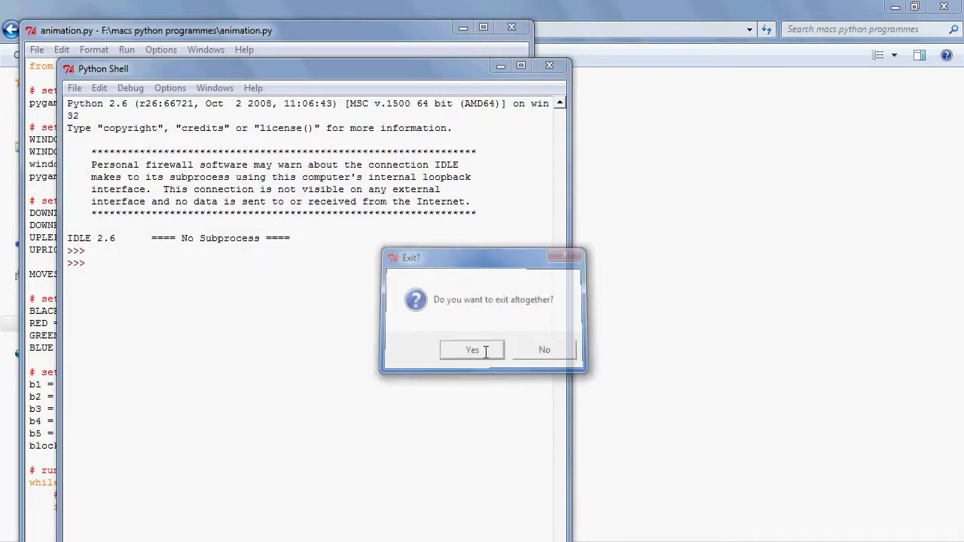
pyautogui.click(629, 451)
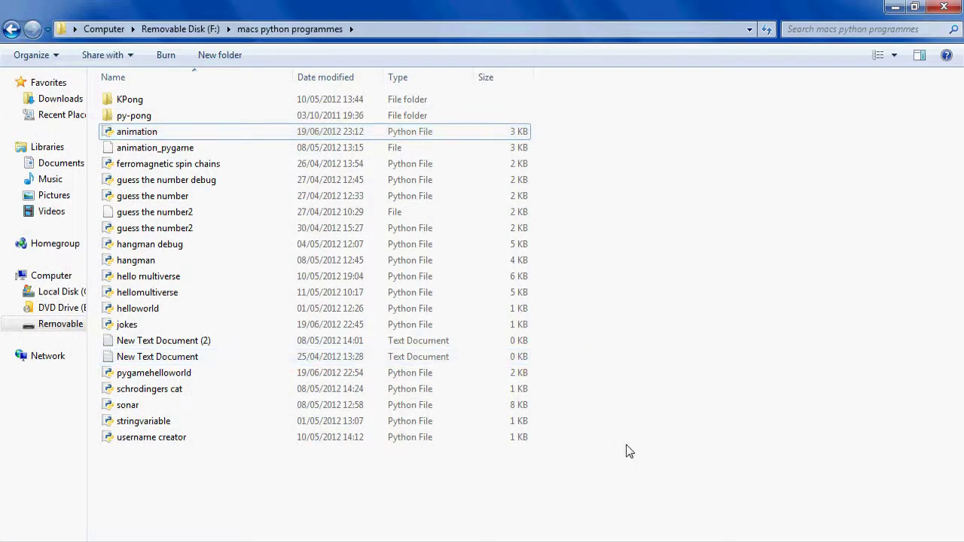